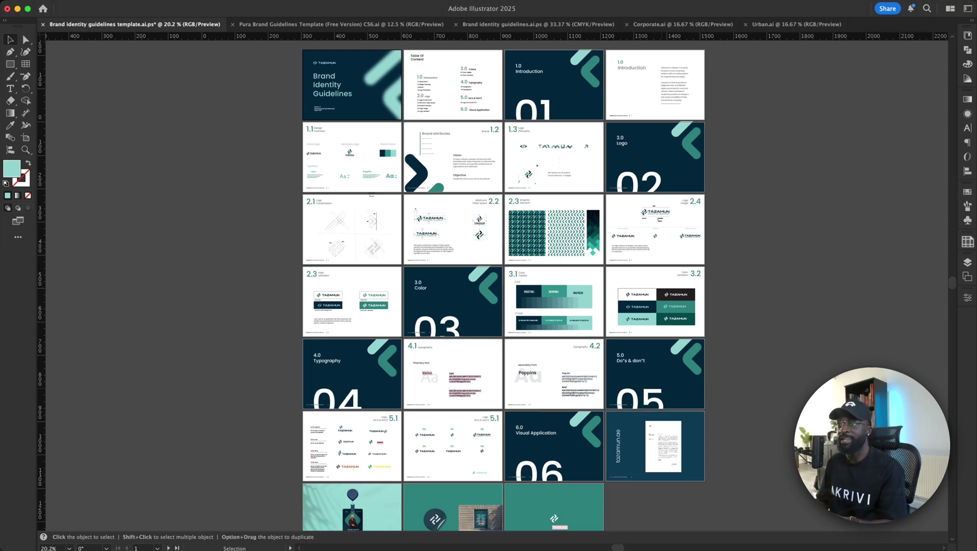
Look through the Tazamun brand guidelines template from the cover and table of contents to the closing mockup pages
{"action": "scroll", "coordinate": [492, 105], "scroll_direction": "up", "scroll_amount": 2}
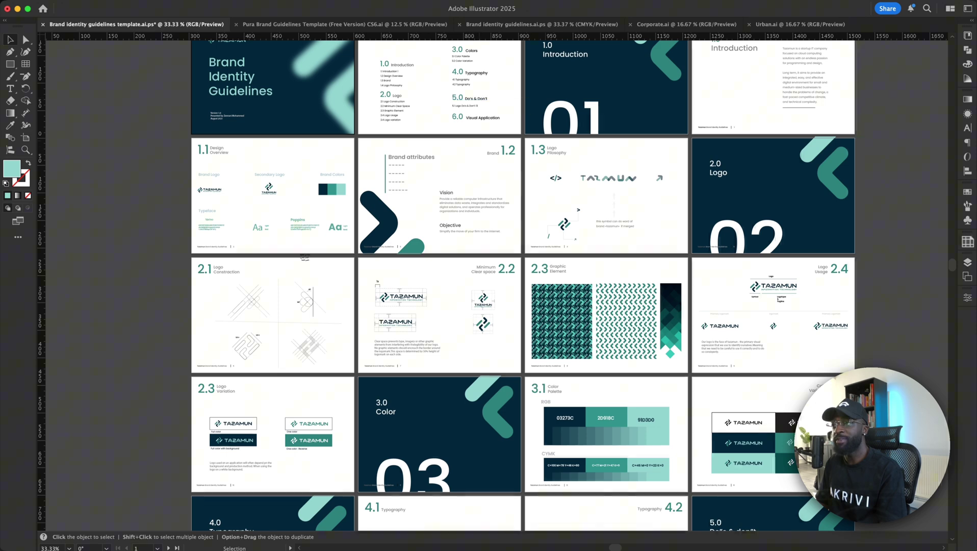
{"action": "scroll", "coordinate": [497, 286], "scroll_direction": "up", "scroll_amount": 2}
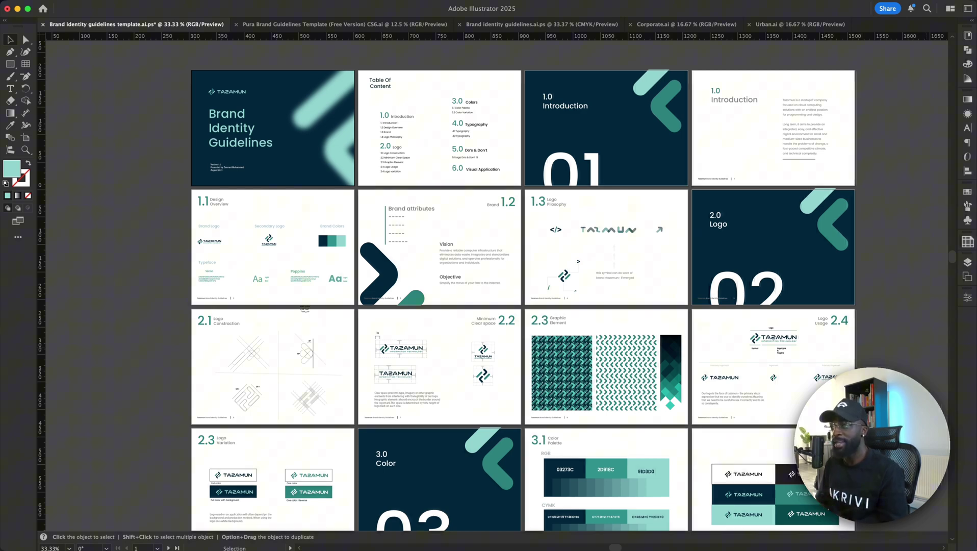
{"action": "scroll", "coordinate": [446, 286], "scroll_direction": "down", "scroll_amount": 2}
{"action": "scroll", "coordinate": [446, 286], "scroll_direction": "down", "scroll_amount": 1}
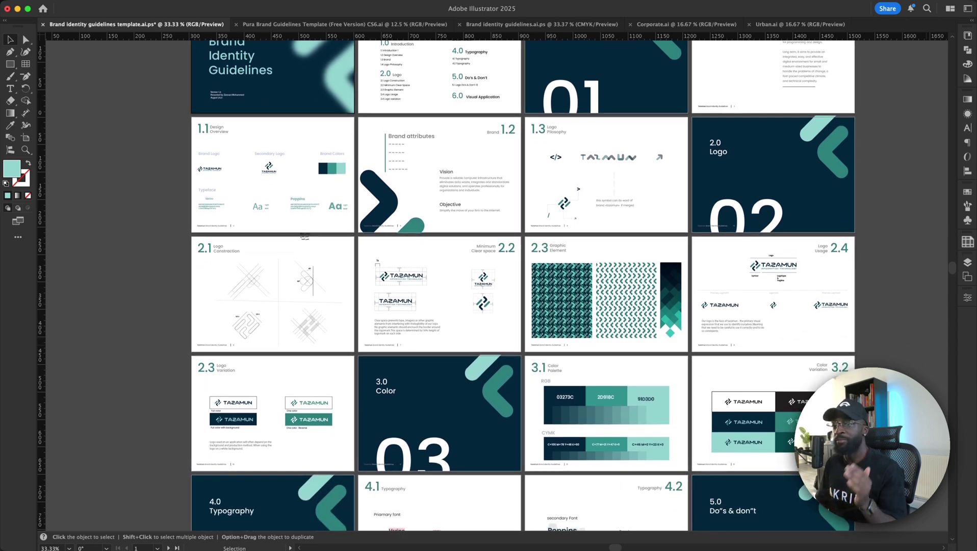
{"action": "scroll", "coordinate": [446, 286], "scroll_direction": "down", "scroll_amount": 1}
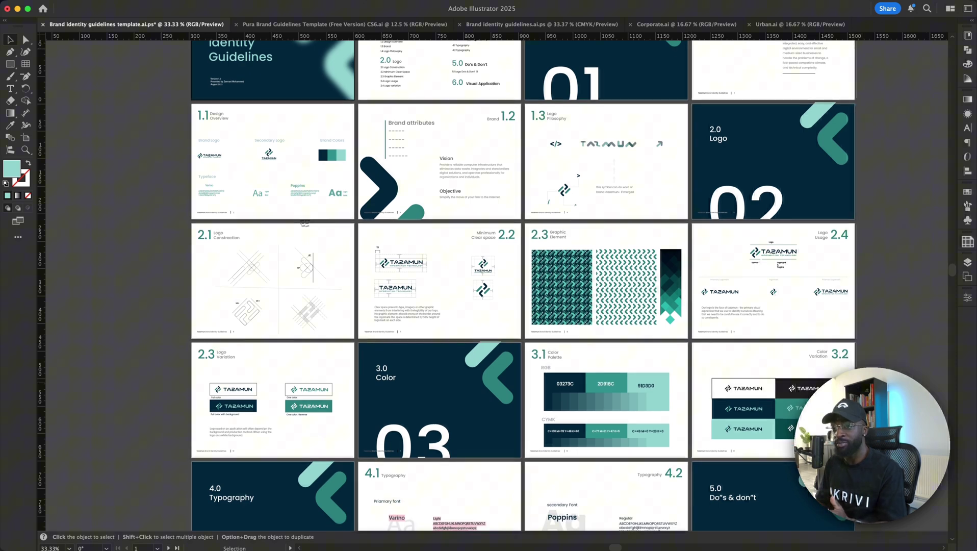
{"action": "scroll", "coordinate": [447, 285], "scroll_direction": "down", "scroll_amount": 3}
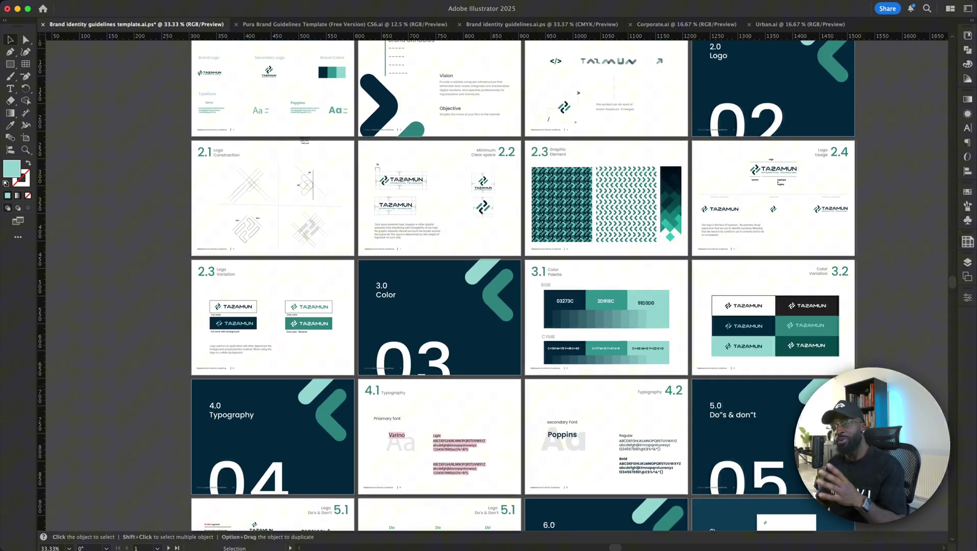
{"action": "scroll", "coordinate": [446, 286], "scroll_direction": "down", "scroll_amount": 10}
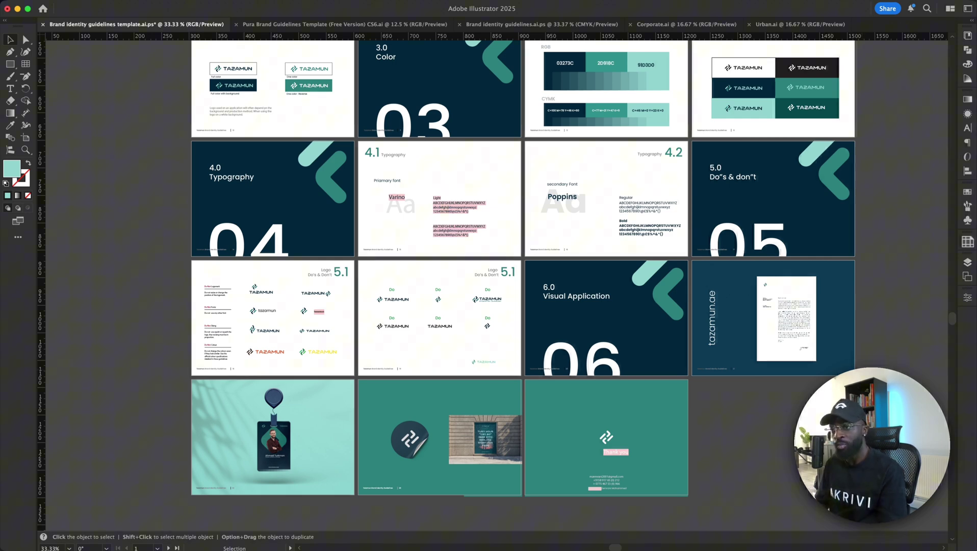
Examine the template's Logo Do's & Don't pages up close, along with the neighbouring Typography and Visual Application pages
{"action": "scroll", "coordinate": [242, 369], "scroll_direction": "up", "scroll_amount": 3}
{"action": "scroll", "coordinate": [493, 281], "scroll_direction": "up", "scroll_amount": 2}
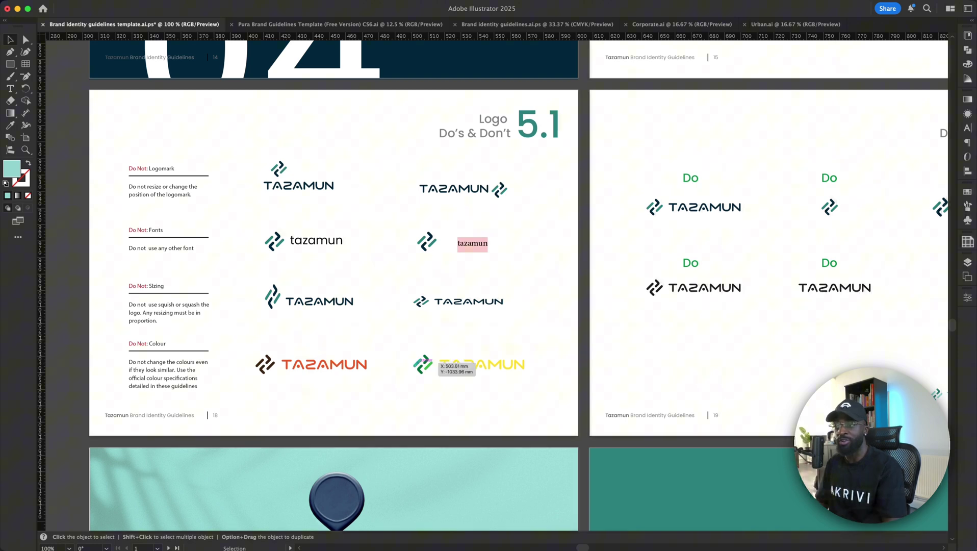
{"action": "scroll", "coordinate": [532, 469], "scroll_direction": "down", "scroll_amount": 2}
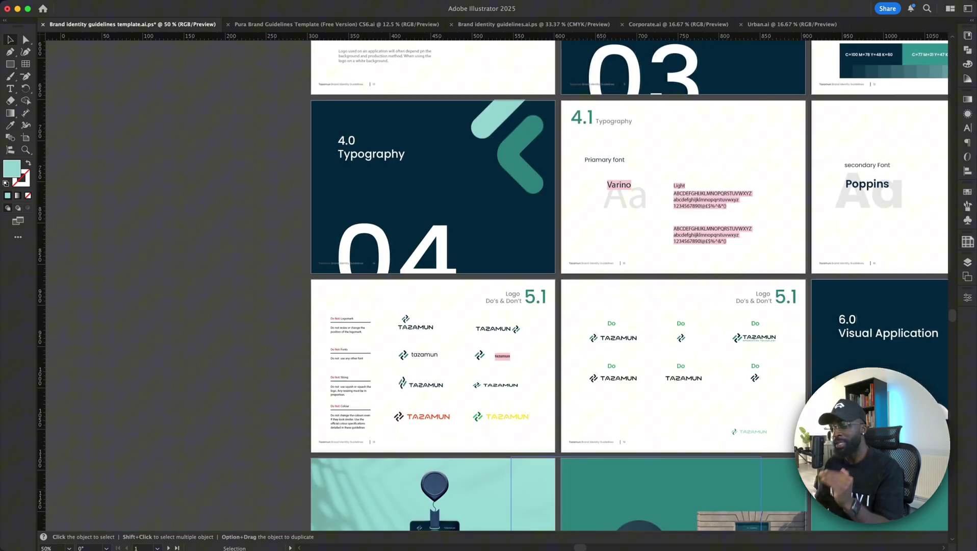
{"action": "scroll", "coordinate": [505, 291], "scroll_direction": "right", "scroll_amount": 4}
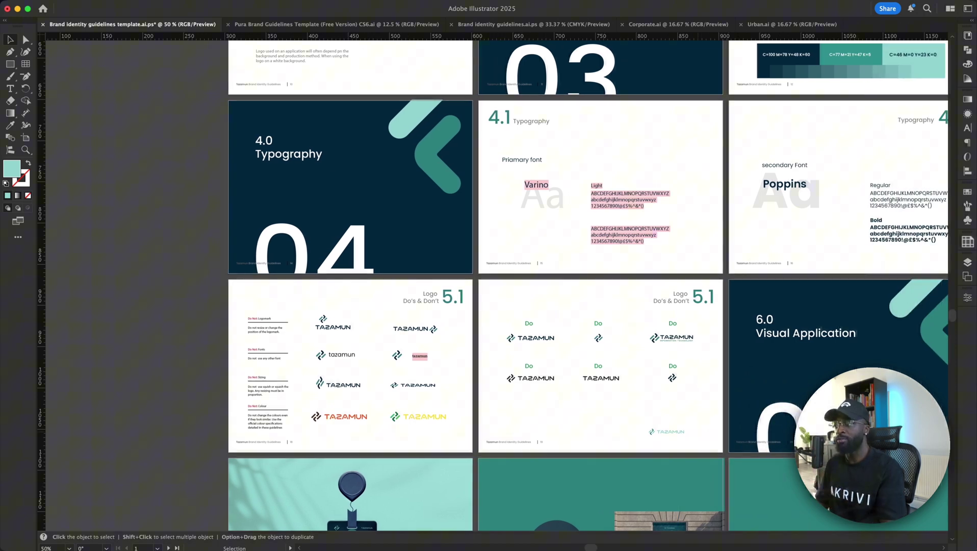
{"action": "scroll", "coordinate": [505, 291], "scroll_direction": "down", "scroll_amount": 3}
{"action": "scroll", "coordinate": [505, 290], "scroll_direction": "right", "scroll_amount": 7}
{"action": "scroll", "coordinate": [844, 435], "scroll_direction": "down", "scroll_amount": 2}
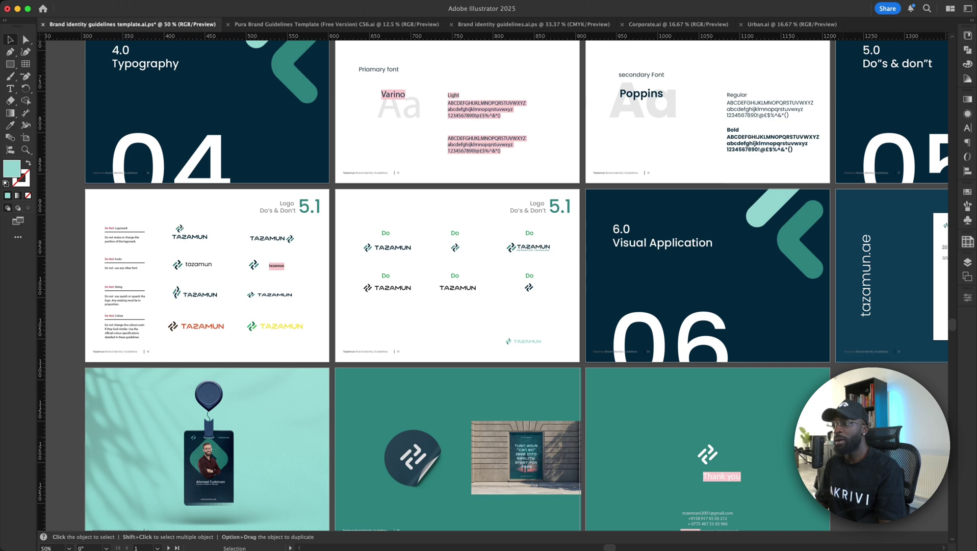
{"action": "scroll", "coordinate": [844, 435], "scroll_direction": "down", "scroll_amount": 2}
{"action": "scroll", "coordinate": [844, 434], "scroll_direction": "right", "scroll_amount": 5}
{"action": "scroll", "coordinate": [505, 291], "scroll_direction": "right", "scroll_amount": 2}
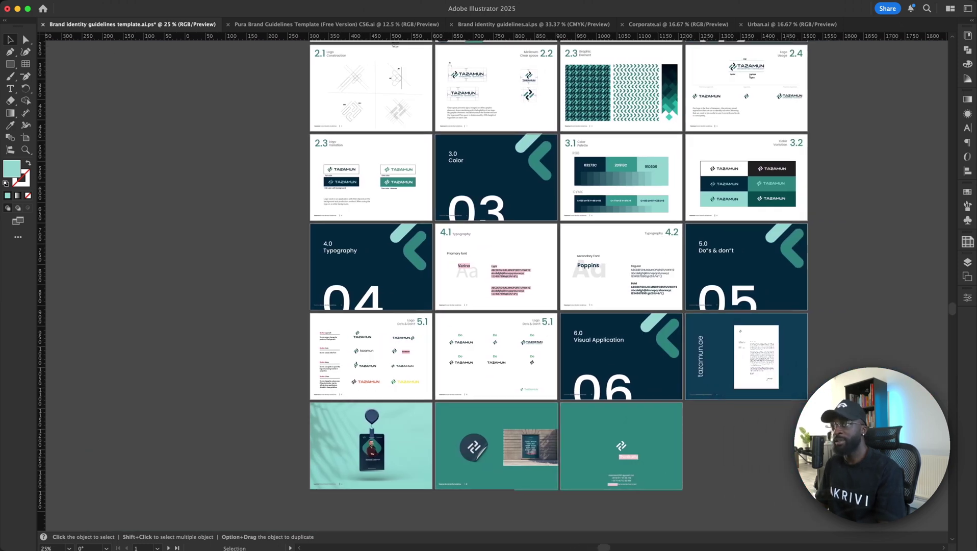
Switch to the Pura Brand Guidelines Template document and examine its Illustration, Photography and Application pages
{"action": "left_click", "coordinate": [336, 24]}
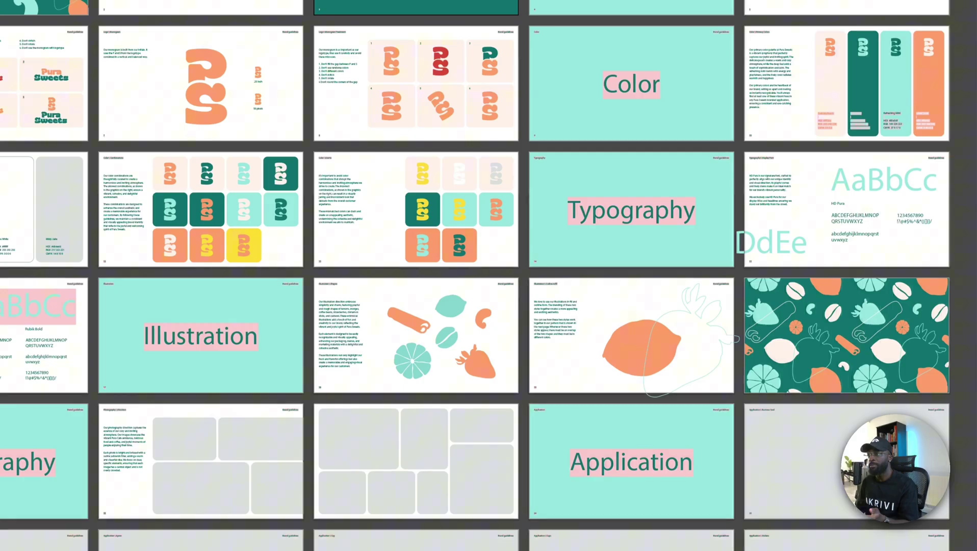
{"action": "scroll", "coordinate": [392, 493], "scroll_direction": "up", "scroll_amount": 2}
{"action": "scroll", "coordinate": [378, 480], "scroll_direction": "up", "scroll_amount": 1}
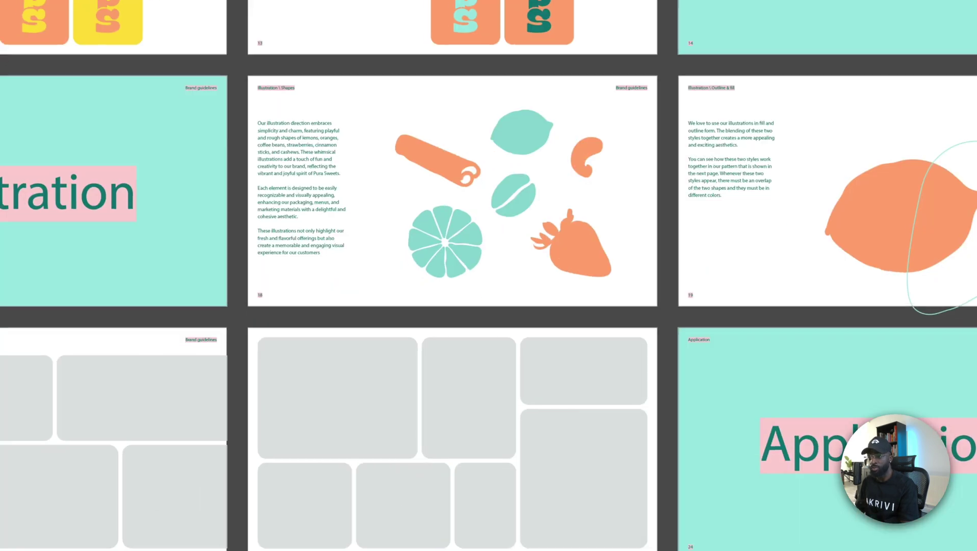
{"action": "scroll", "coordinate": [378, 481], "scroll_direction": "down", "scroll_amount": 3}
{"action": "scroll", "coordinate": [377, 480], "scroll_direction": "left", "scroll_amount": 4}
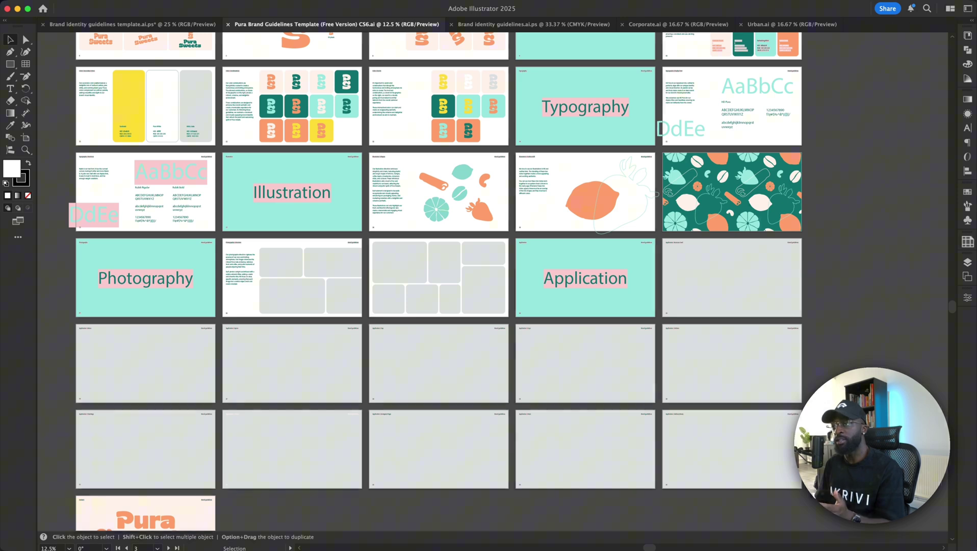
Switch to the Brand identity guidelines document and examine its logo pages and the primary color values
{"action": "left_click", "coordinate": [534, 24]}
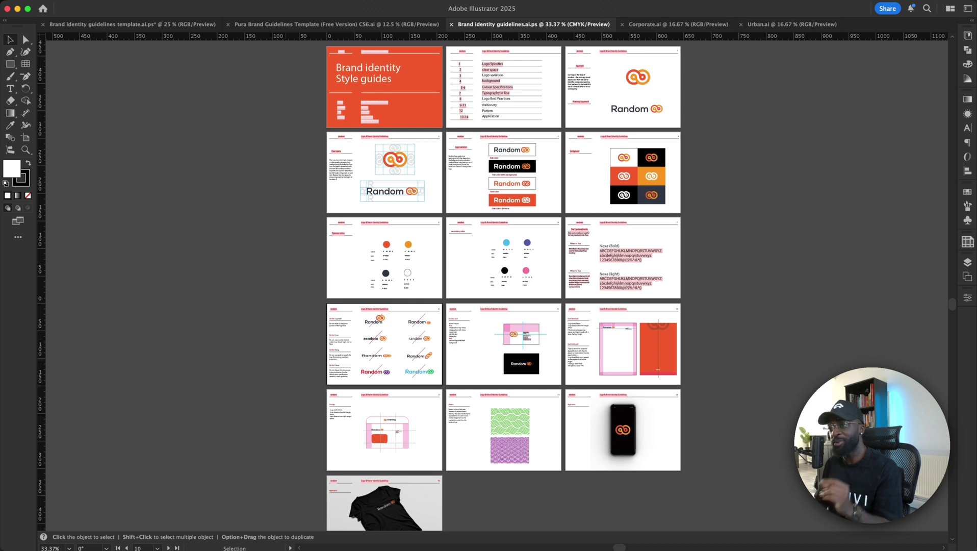
{"action": "scroll", "coordinate": [529, 106], "scroll_direction": "up", "scroll_amount": 2}
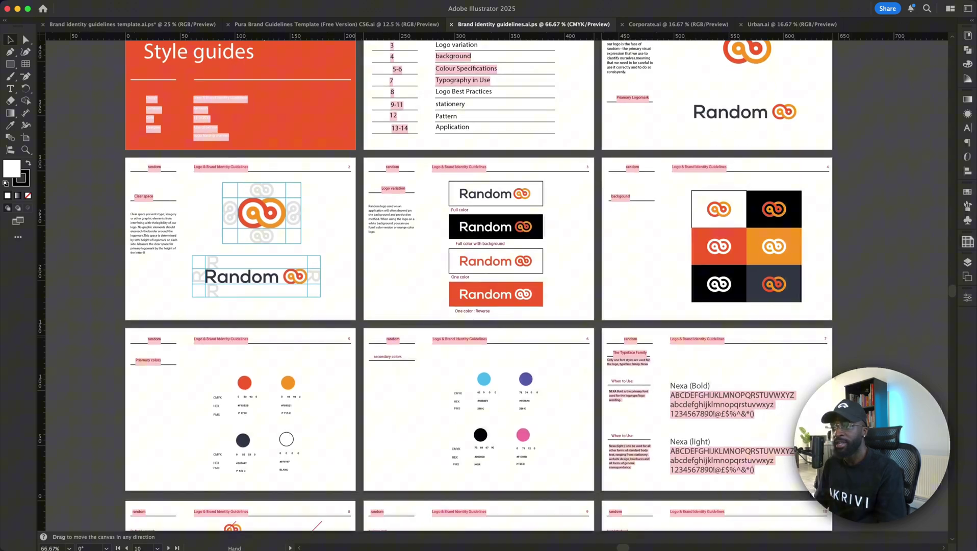
{"action": "scroll", "coordinate": [485, 281], "scroll_direction": "down", "scroll_amount": 5}
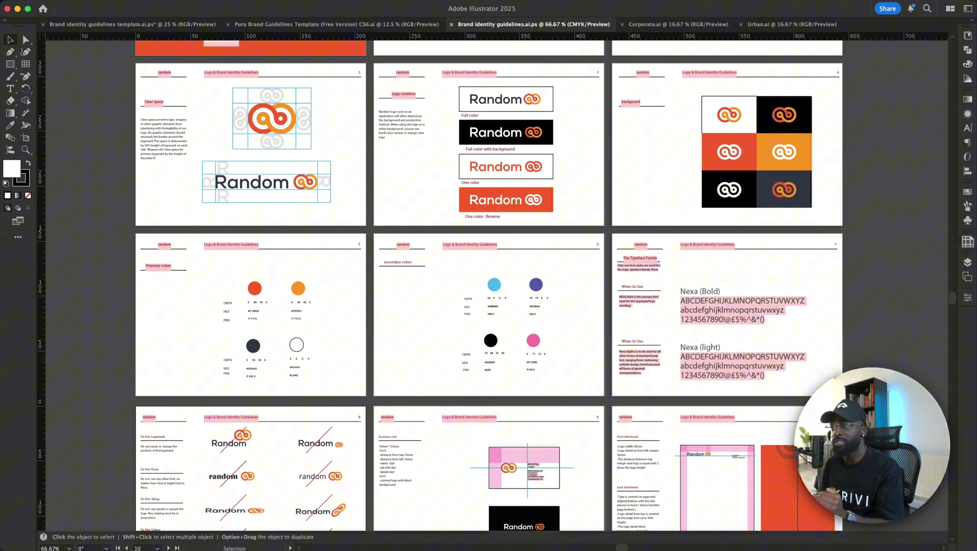
{"action": "scroll", "coordinate": [223, 385], "scroll_direction": "up", "scroll_amount": 3}
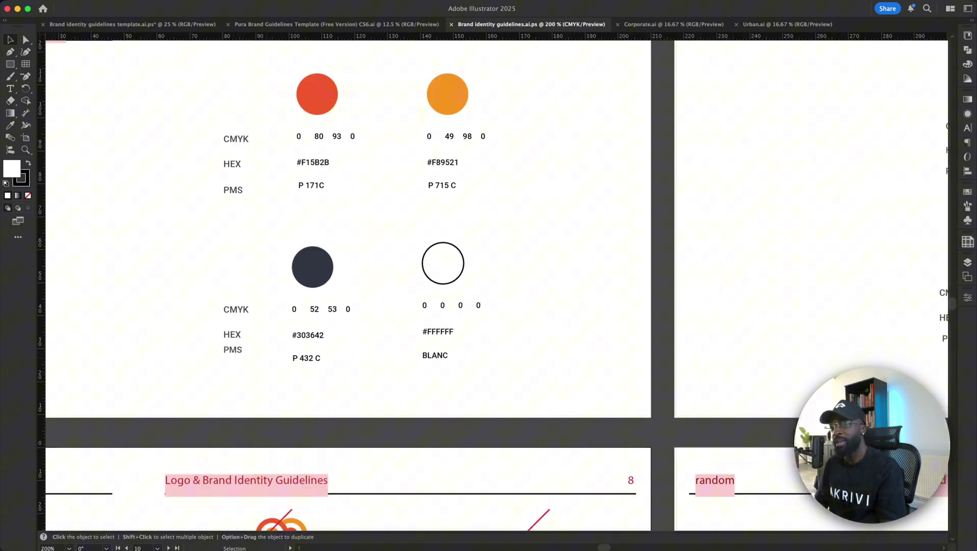
{"action": "scroll", "coordinate": [600, 411], "scroll_direction": "down", "scroll_amount": 6}
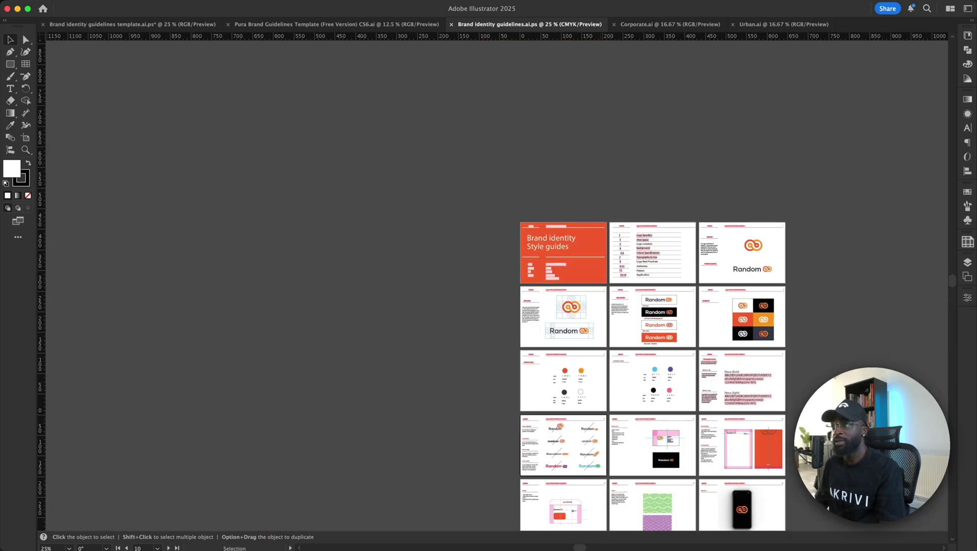
Look through the Random guidelines from the cover and contents pages to the stationery, pattern and application pages
{"action": "scroll", "coordinate": [726, 286], "scroll_direction": "up", "scroll_amount": 3}
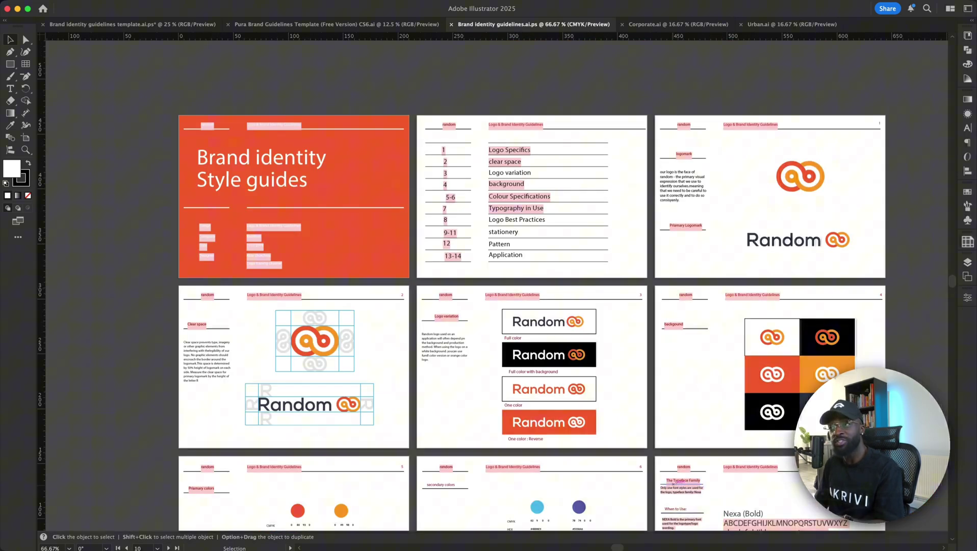
{"action": "left_click_drag", "start_coordinate": [680, 481], "coordinate": [595, 461]}
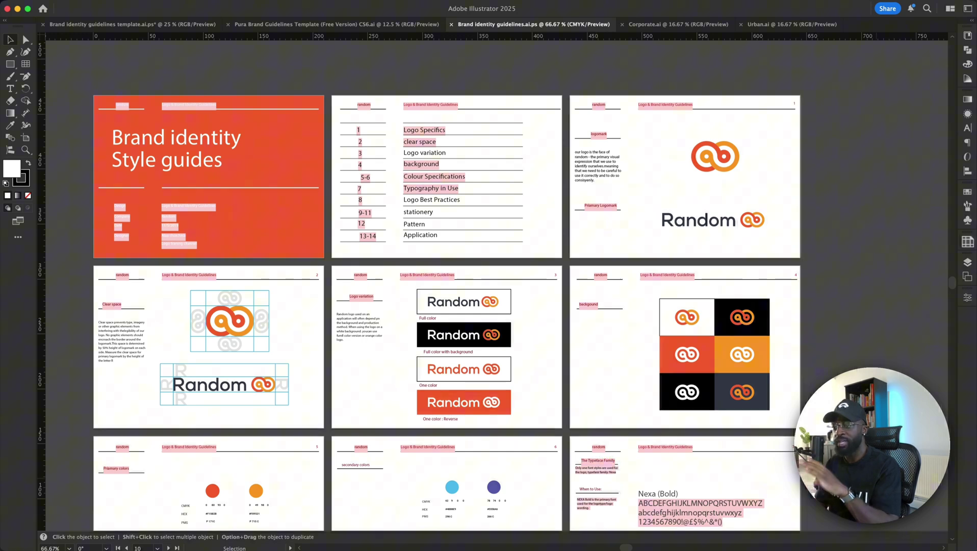
{"action": "scroll", "coordinate": [490, 280], "scroll_direction": "down", "scroll_amount": 10}
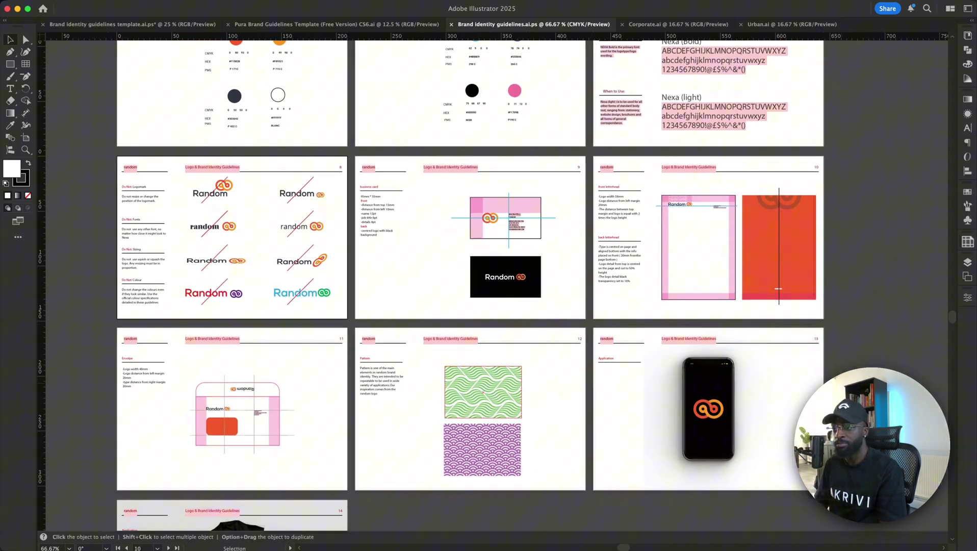
{"action": "scroll", "coordinate": [490, 281], "scroll_direction": "down", "scroll_amount": 5}
{"action": "key", "text": "space"}
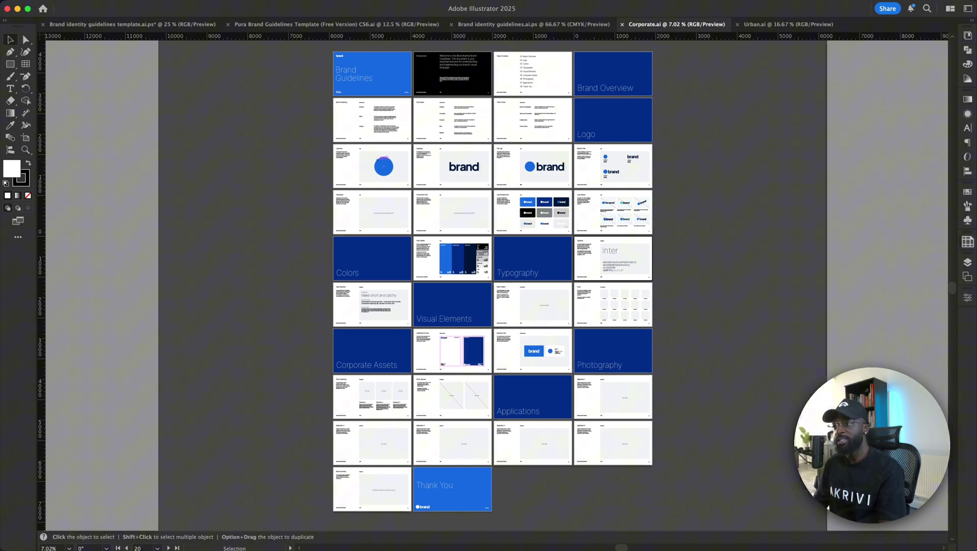
Look through the Corporate template from its cover and brand overview to the logo, color, typography and visual element pages
{"action": "scroll", "coordinate": [403, 90], "scroll_direction": "up", "scroll_amount": 1}
{"action": "scroll", "coordinate": [403, 86], "scroll_direction": "up", "scroll_amount": 3}
{"action": "scroll", "coordinate": [540, 287], "scroll_direction": "down", "scroll_amount": 1}
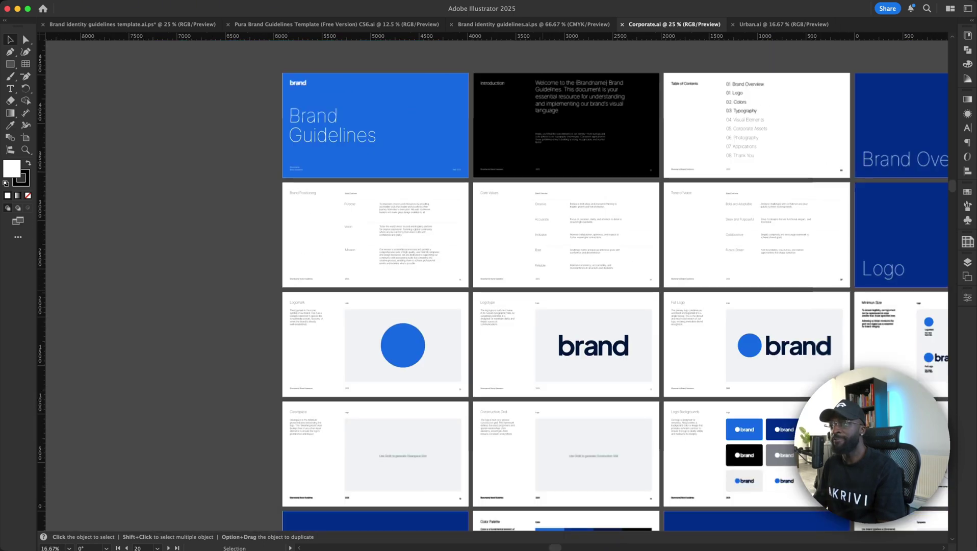
{"action": "left_click_drag", "start_coordinate": [540, 288], "coordinate": [322, 278]}
{"action": "left_click_drag", "start_coordinate": [519, 448], "coordinate": [555, 239]}
{"action": "left_click_drag", "start_coordinate": [510, 366], "coordinate": [509, 257]}
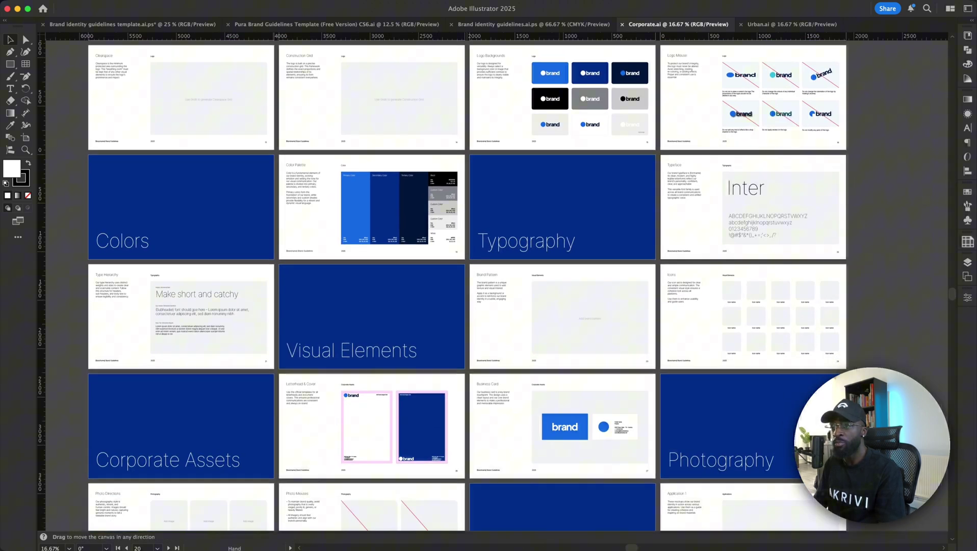
{"action": "left_click_drag", "start_coordinate": [563, 207], "coordinate": [579, 502]}
{"action": "left_click_drag", "start_coordinate": [578, 283], "coordinate": [579, 285]}
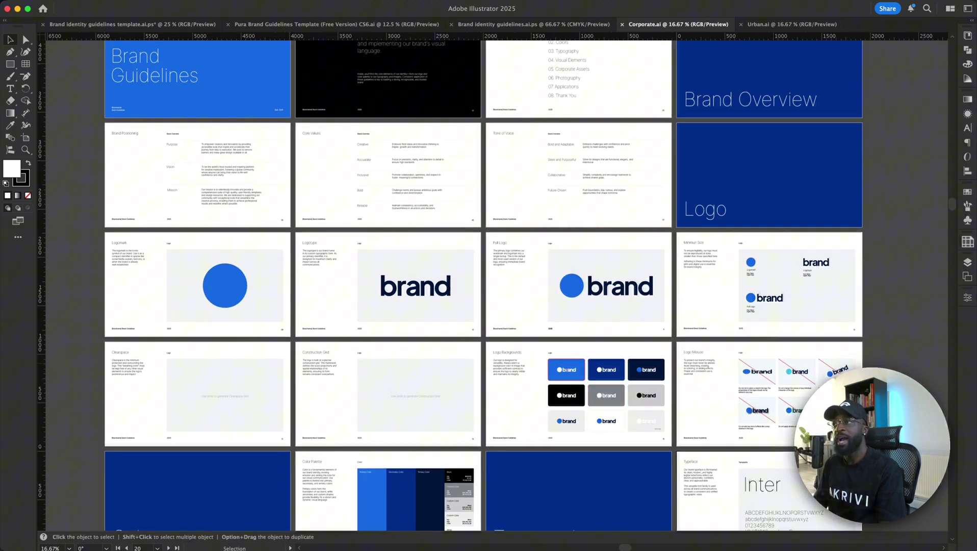
{"action": "scroll", "coordinate": [490, 280], "scroll_direction": "down", "scroll_amount": 10}
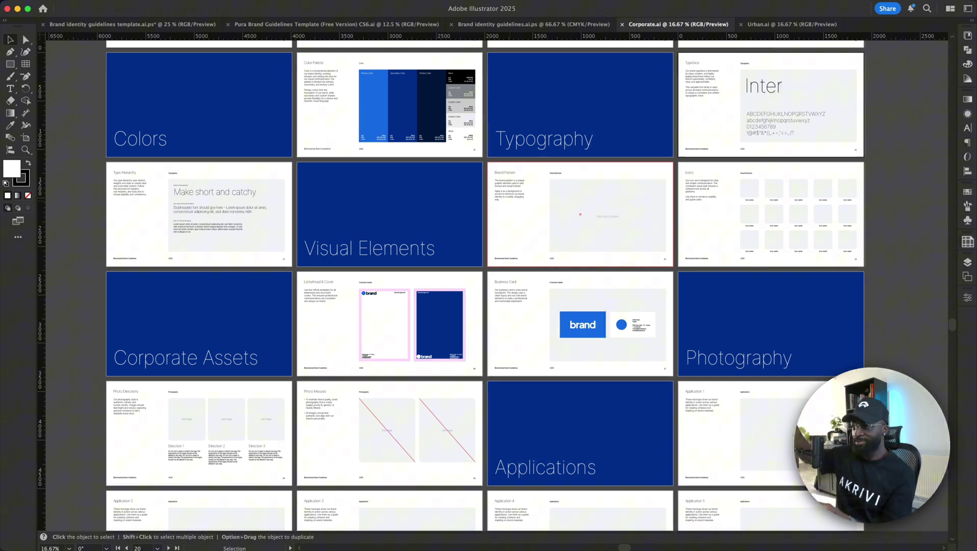
{"action": "scroll", "coordinate": [489, 281], "scroll_direction": "down", "scroll_amount": 5}
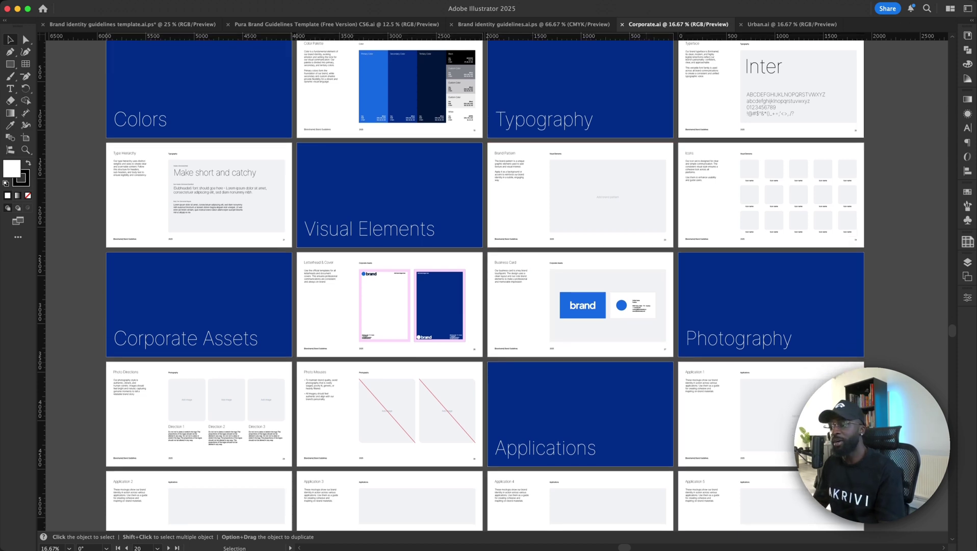
Examine the Corporate template's Business Card page up close in the Corporate Assets section
{"action": "scroll", "coordinate": [250, 443], "scroll_direction": "up", "scroll_amount": 1}
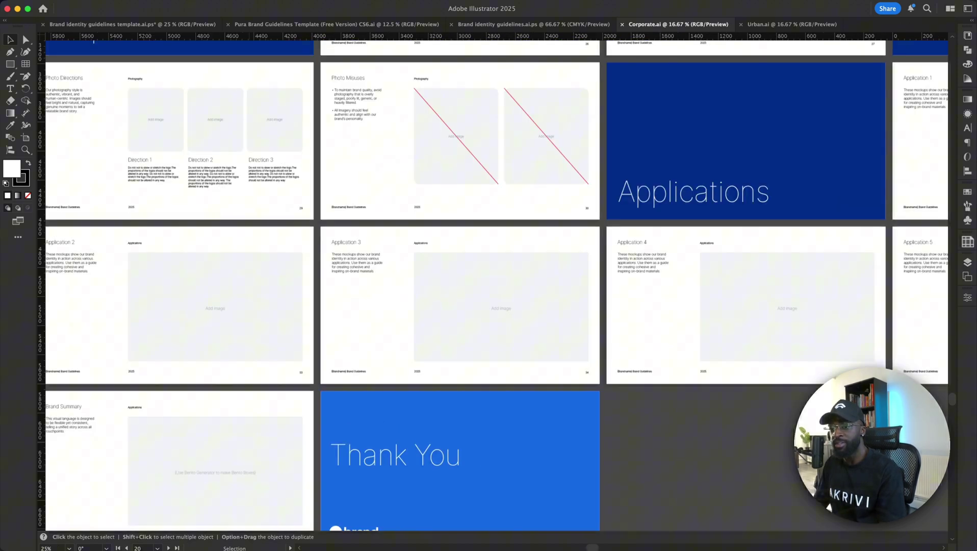
{"action": "left_click_drag", "start_coordinate": [250, 281], "coordinate": [265, 454]}
{"action": "left_click_drag", "start_coordinate": [756, 157], "coordinate": [498, 383]}
{"action": "scroll", "coordinate": [498, 383], "scroll_direction": "up", "scroll_amount": 1}
{"action": "scroll", "coordinate": [497, 382], "scroll_direction": "up", "scroll_amount": 1}
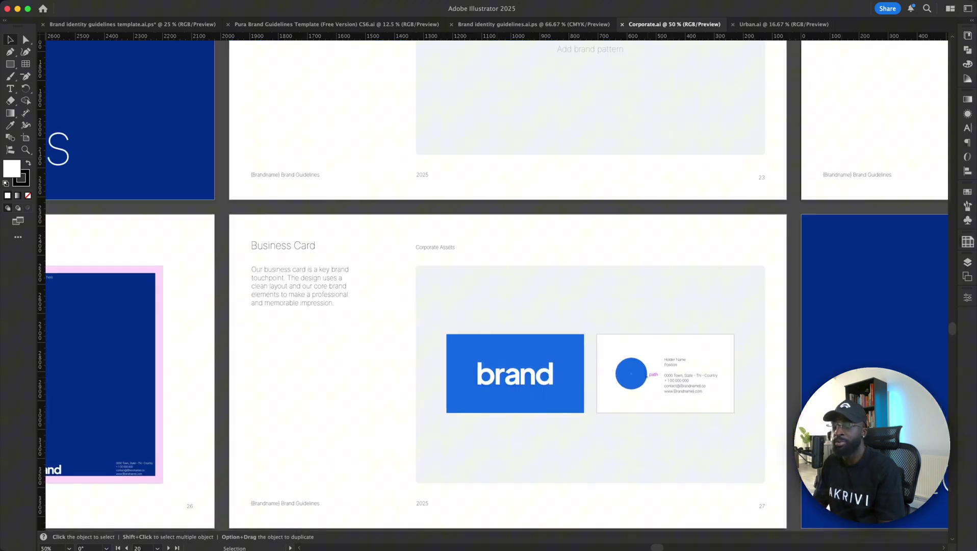
{"action": "scroll", "coordinate": [497, 381], "scroll_direction": "down", "scroll_amount": 2}
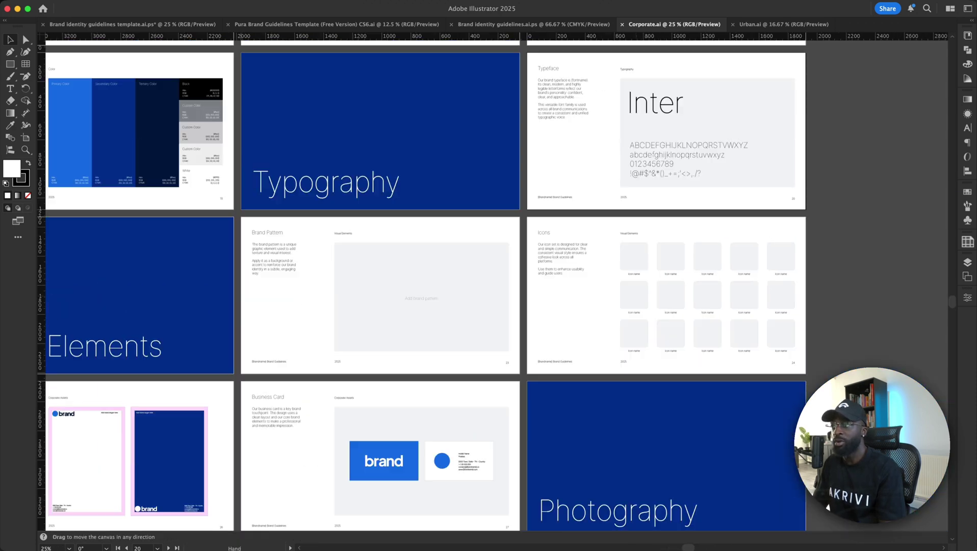
Examine the Corporate template's photography, application mockup, Brand Summary and Thank You pages
{"action": "scroll", "coordinate": [497, 381], "scroll_direction": "down", "scroll_amount": 5}
{"action": "scroll", "coordinate": [450, 357], "scroll_direction": "down", "scroll_amount": 5}
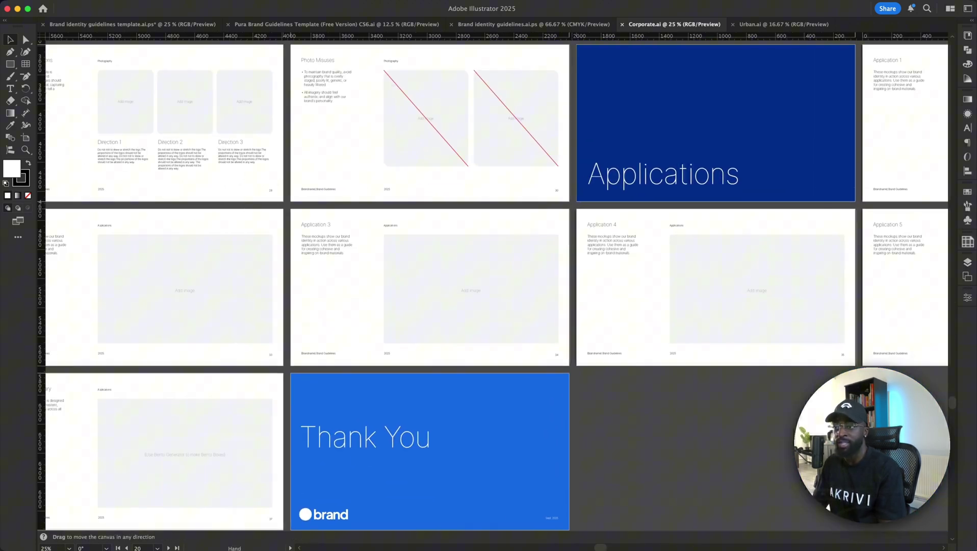
{"action": "scroll", "coordinate": [450, 357], "scroll_direction": "left", "scroll_amount": 10}
{"action": "scroll", "coordinate": [485, 378], "scroll_direction": "down", "scroll_amount": 3}
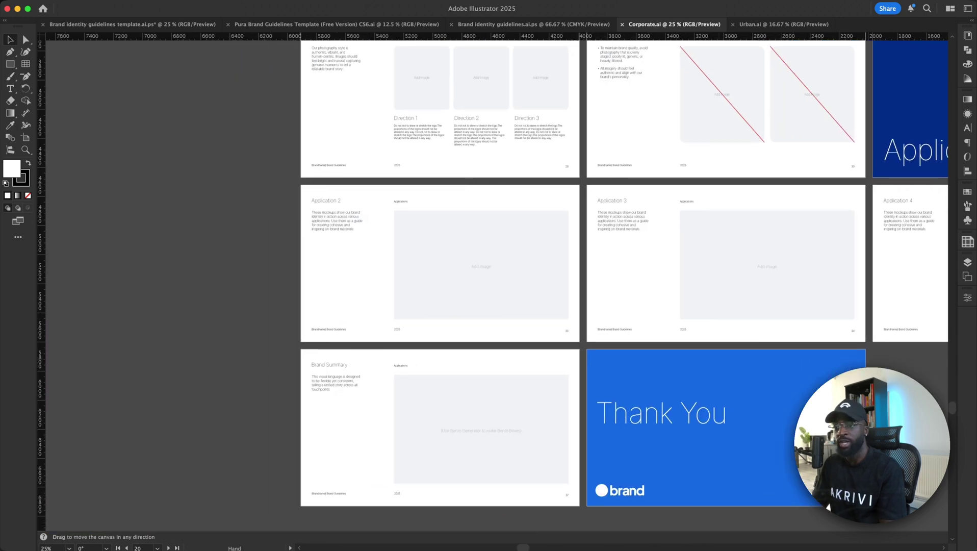
{"action": "scroll", "coordinate": [541, 404], "scroll_direction": "right", "scroll_amount": 4}
{"action": "left_click_drag", "start_coordinate": [827, 238], "coordinate": [505, 334]}
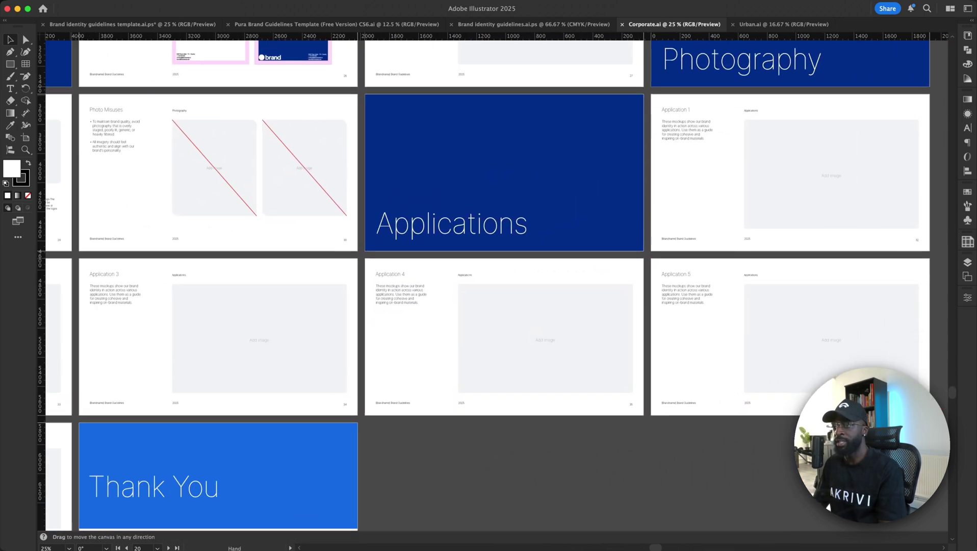
{"action": "scroll", "coordinate": [496, 286], "scroll_direction": "left", "scroll_amount": 2}
{"action": "left_click_drag", "start_coordinate": [496, 286], "coordinate": [522, 373]}
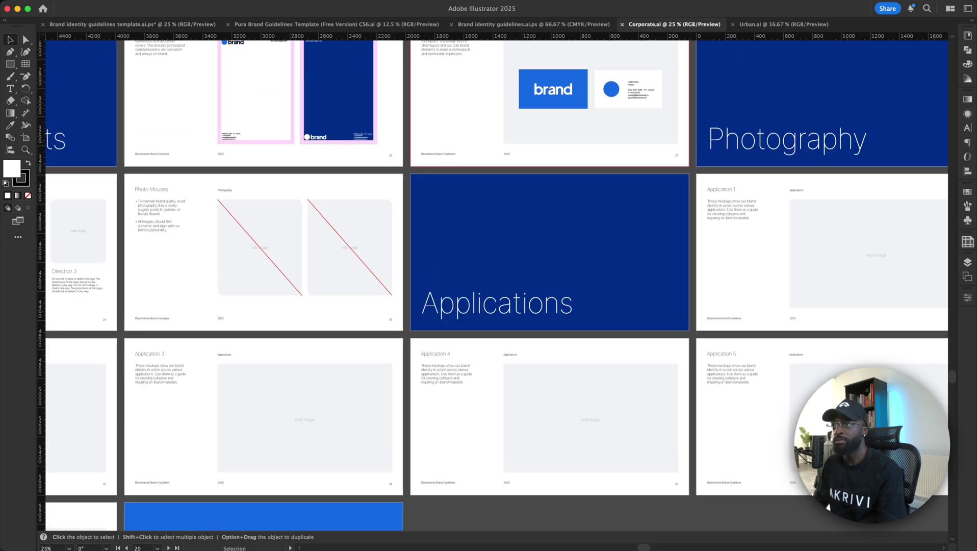
Switch to the Urban template and look through its cover, introduction, contents, brand overview and logo pages
{"action": "left_click", "coordinate": [784, 24]}
{"action": "left_click_drag", "start_coordinate": [535, 327], "coordinate": [522, 290]}
{"action": "scroll", "coordinate": [509, 282], "scroll_direction": "down", "scroll_amount": 3}
{"action": "scroll", "coordinate": [509, 282], "scroll_direction": "right", "scroll_amount": 1}
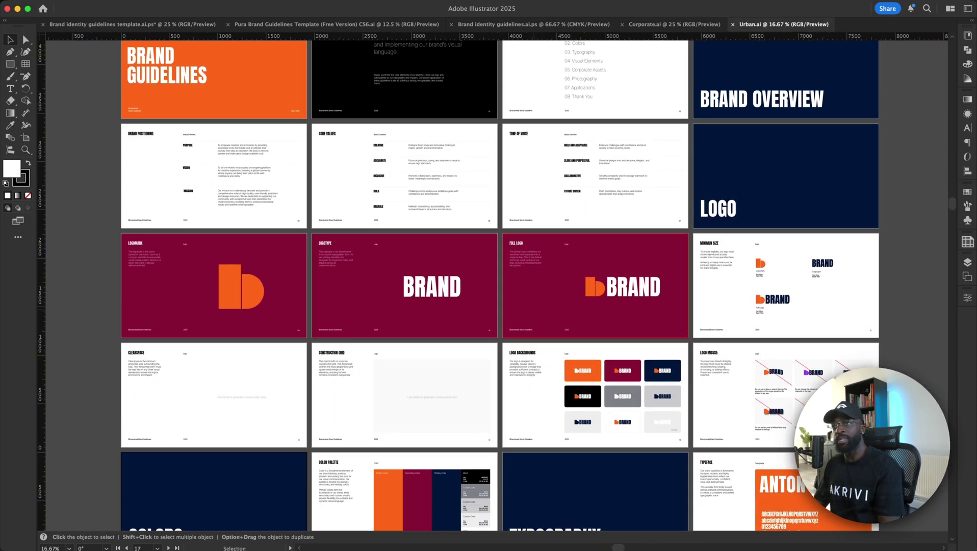
{"action": "left_click_drag", "start_coordinate": [443, 383], "coordinate": [468, 472]}
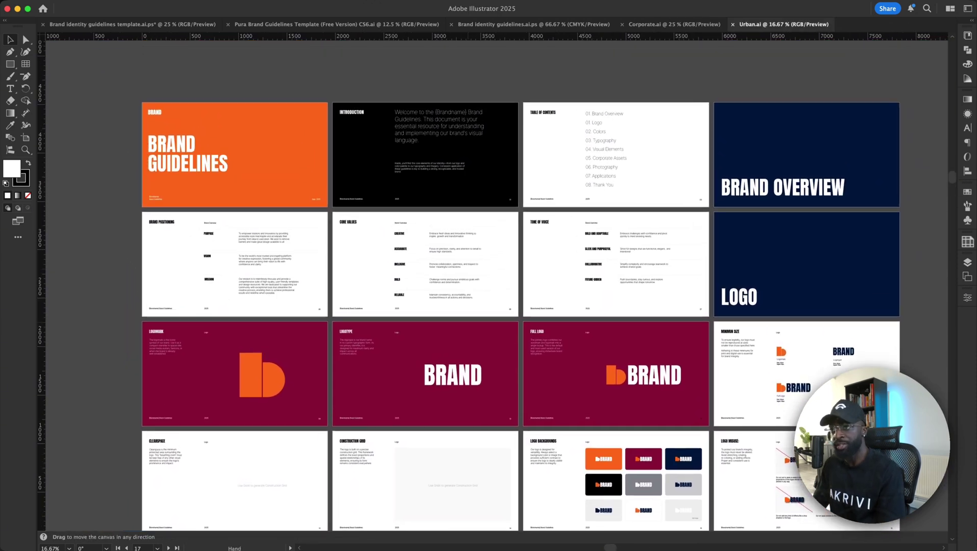
{"action": "scroll", "coordinate": [492, 286], "scroll_direction": "down", "scroll_amount": 1}
{"action": "scroll", "coordinate": [493, 286], "scroll_direction": "down", "scroll_amount": 4}
{"action": "scroll", "coordinate": [492, 286], "scroll_direction": "right", "scroll_amount": 1}
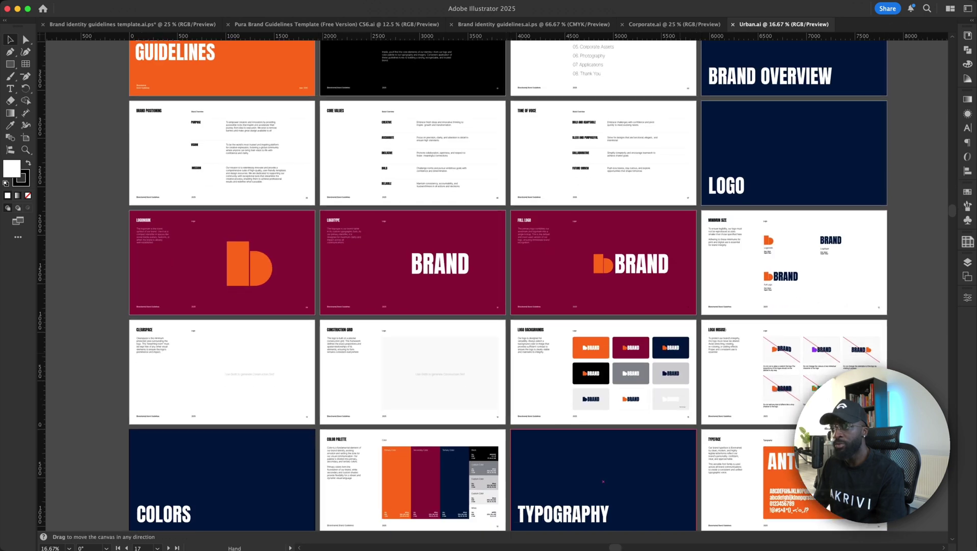
{"action": "scroll", "coordinate": [493, 286], "scroll_direction": "up", "scroll_amount": 2}
{"action": "scroll", "coordinate": [492, 286], "scroll_direction": "left", "scroll_amount": 1}
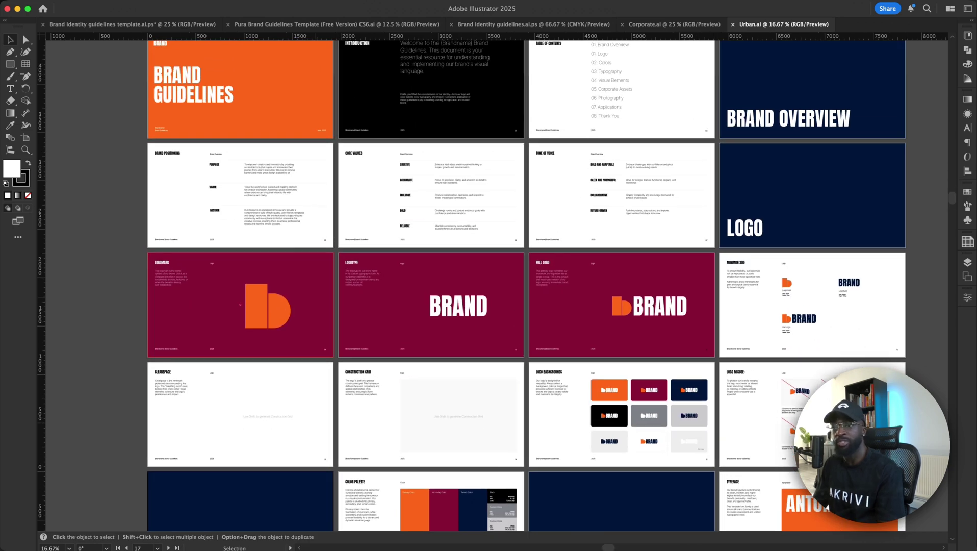
Examine the Urban template's logotype, construction grid, logo background, color palette and typography pages up close
{"action": "scroll", "coordinate": [468, 287], "scroll_direction": "up", "scroll_amount": 1}
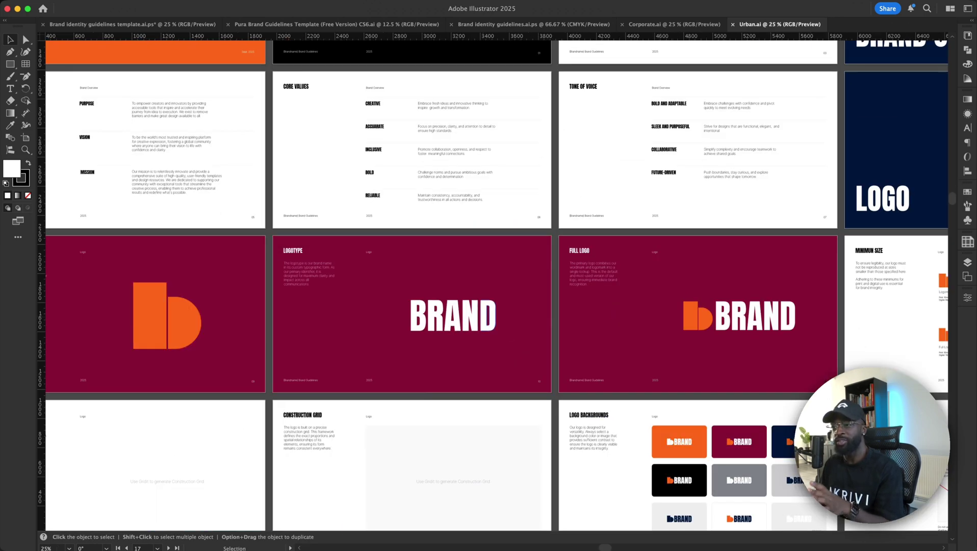
{"action": "left_click_drag", "start_coordinate": [525, 392], "coordinate": [524, 281]}
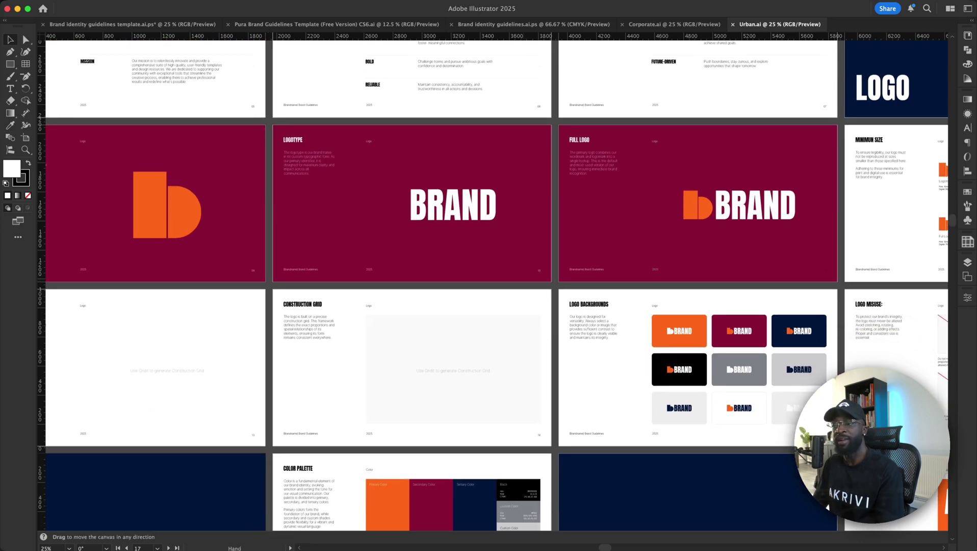
{"action": "left_click_drag", "start_coordinate": [499, 444], "coordinate": [593, 279]}
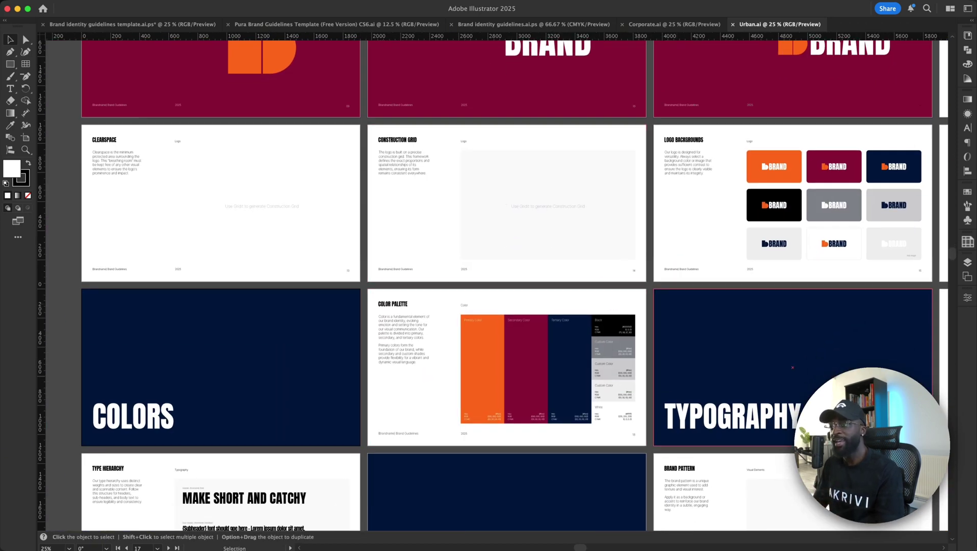
{"action": "scroll", "coordinate": [670, 377], "scroll_direction": "down", "scroll_amount": 3}
{"action": "left_click_drag", "start_coordinate": [670, 384], "coordinate": [541, 234]}
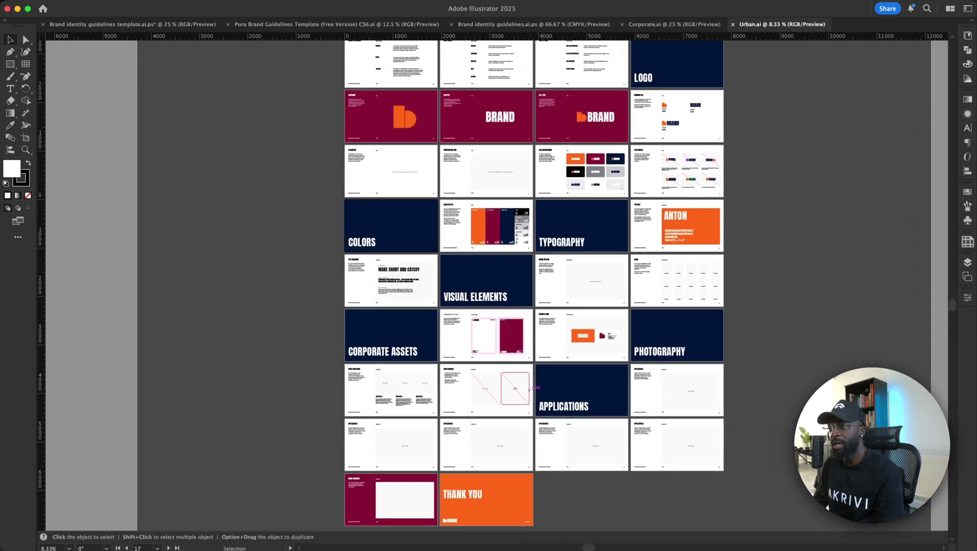
Look over the Urban template's corporate assets, photography, application and closing pages, ending with all artboards fitted in view
{"action": "scroll", "coordinate": [530, 387], "scroll_direction": "up", "scroll_amount": 3}
{"action": "scroll", "coordinate": [551, 243], "scroll_direction": "down", "scroll_amount": 3}
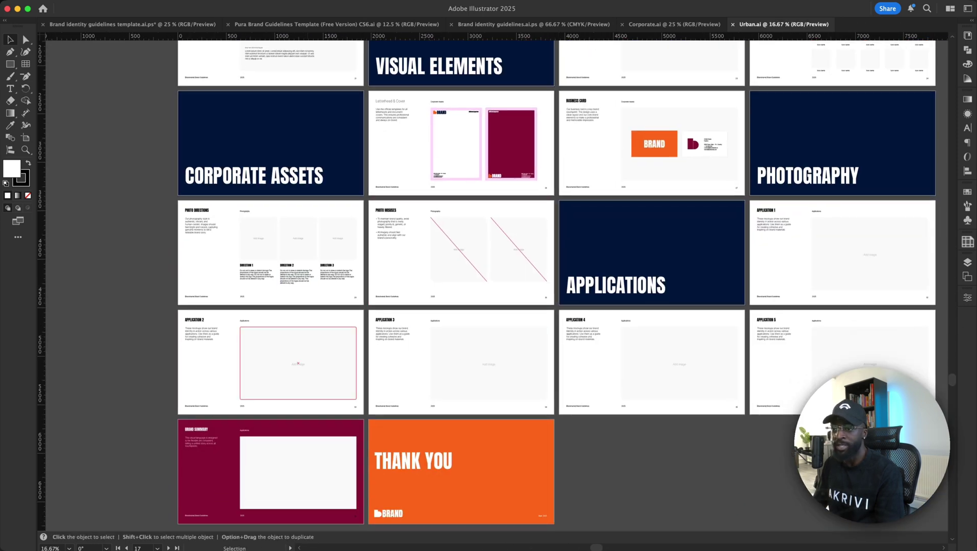
{"action": "scroll", "coordinate": [301, 363], "scroll_direction": "up", "scroll_amount": 2}
{"action": "scroll", "coordinate": [765, 357], "scroll_direction": "left", "scroll_amount": 5}
{"action": "scroll", "coordinate": [765, 357], "scroll_direction": "up", "scroll_amount": 2}
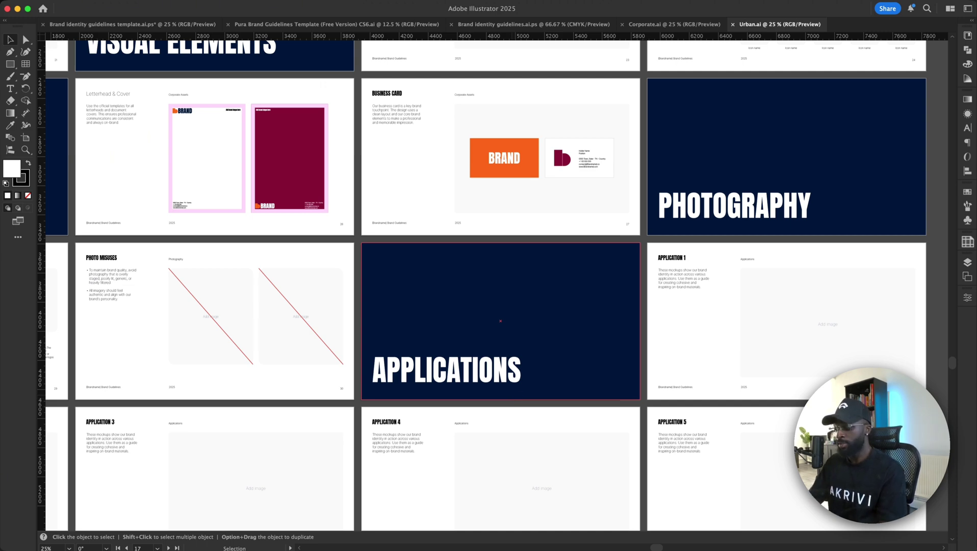
{"action": "key", "text": "super+alt+0"}
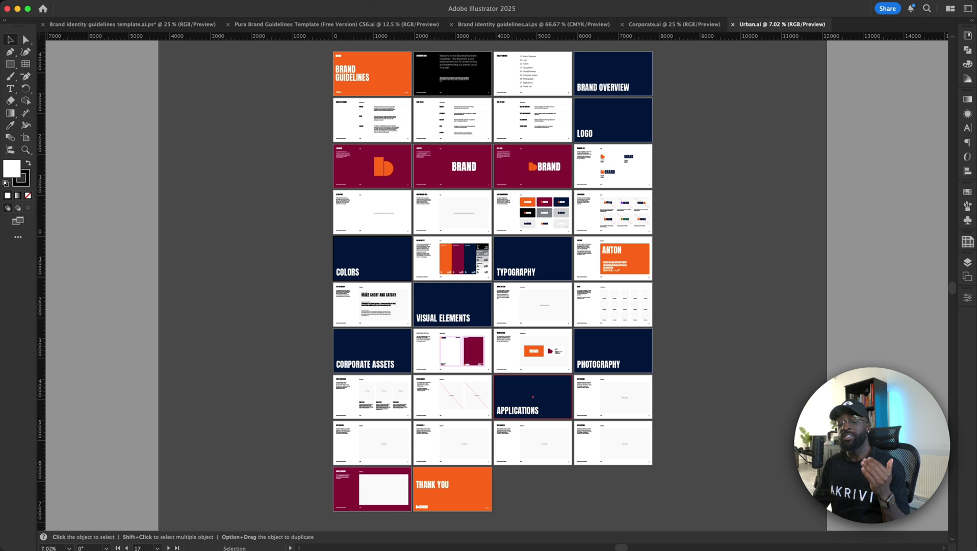